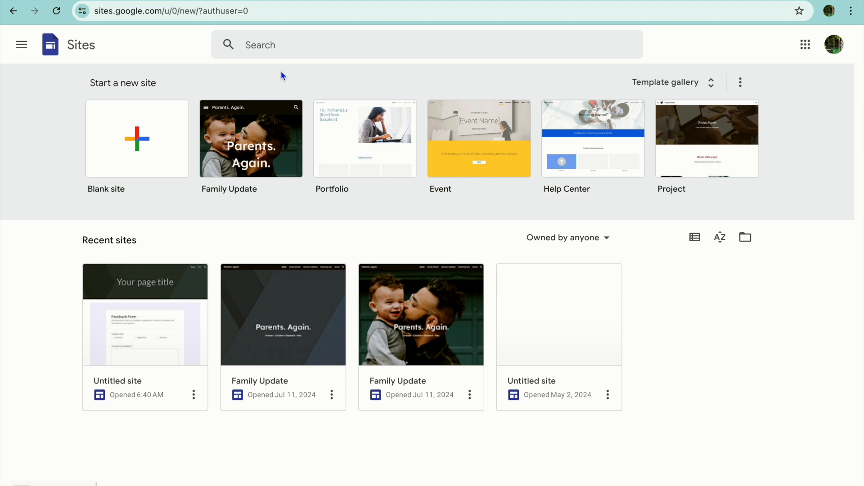
Create a new blank site
{"action": "left_click", "coordinate": [146, 143]}
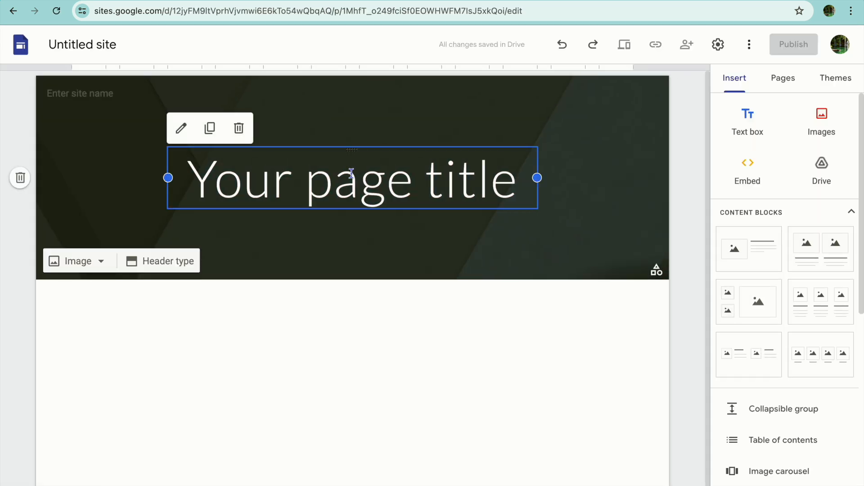
{"action": "left_click", "coordinate": [265, 331]}
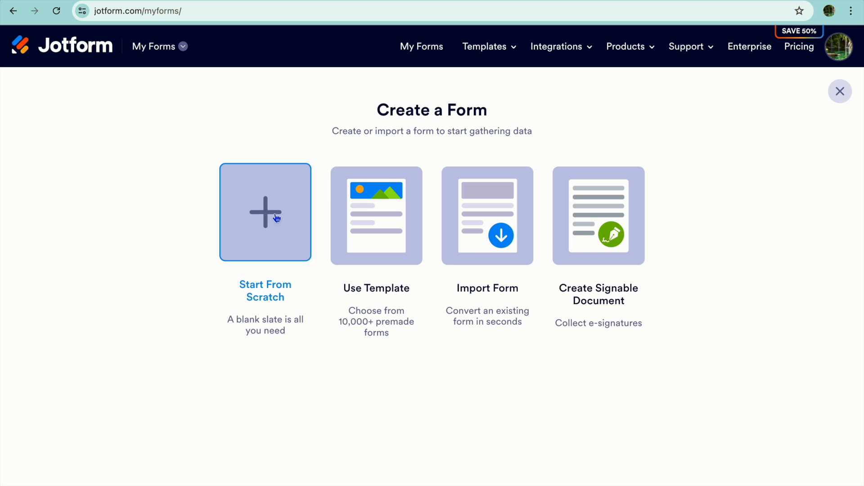
In Jotform, browse the form templates, preview the Feedback Form template and create a new form from it
{"action": "left_click", "coordinate": [379, 240]}
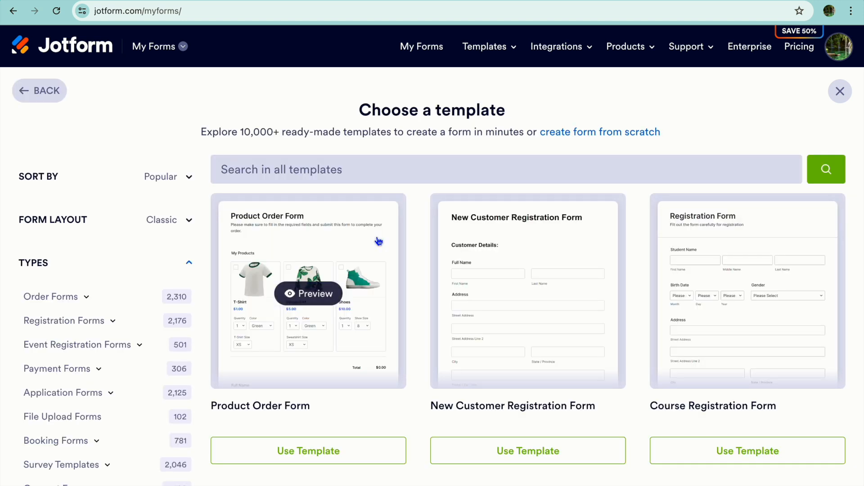
{"action": "scroll", "coordinate": [379, 242], "scroll_direction": "down", "scroll_amount": 3}
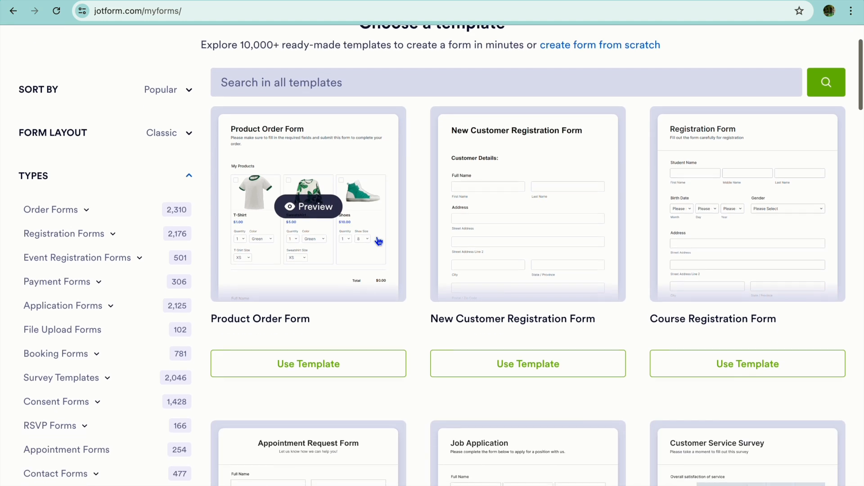
{"action": "scroll", "coordinate": [377, 242], "scroll_direction": "down", "scroll_amount": 1}
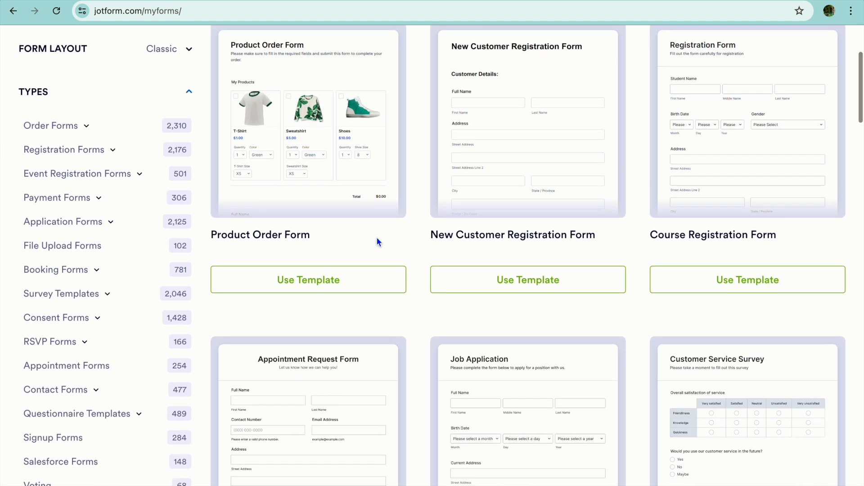
{"action": "scroll", "coordinate": [377, 241], "scroll_direction": "down", "scroll_amount": 2}
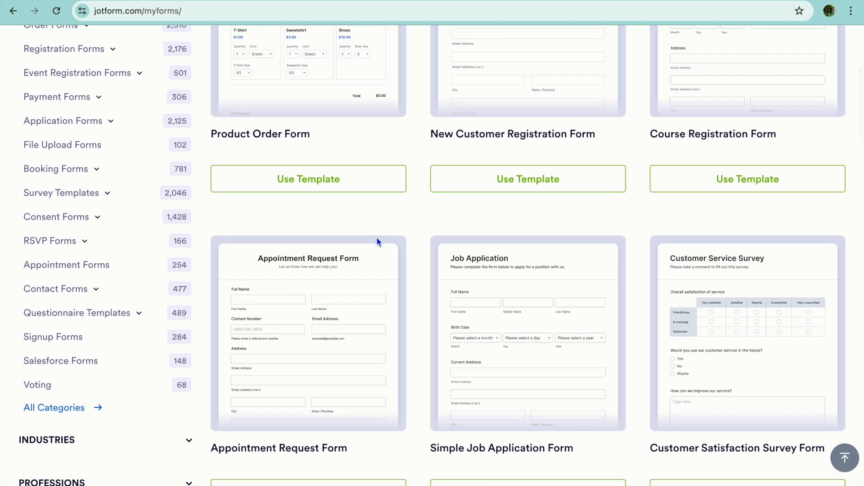
{"action": "scroll", "coordinate": [376, 236], "scroll_direction": "up", "scroll_amount": 4}
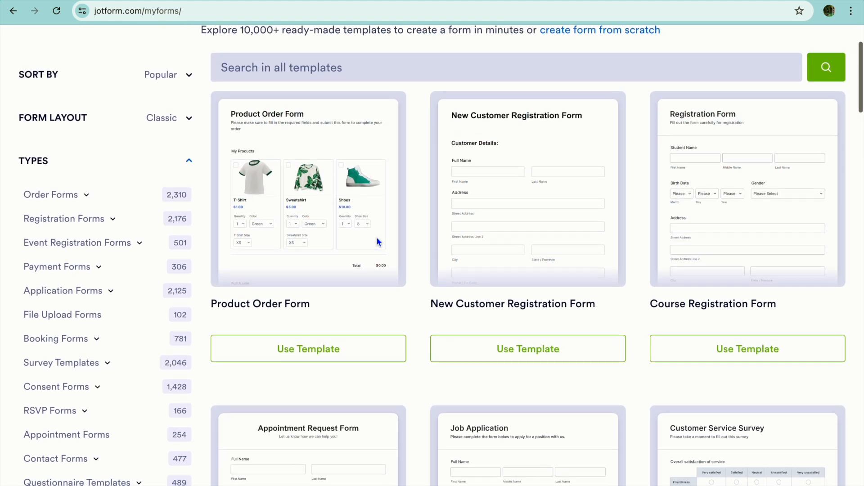
{"action": "scroll", "coordinate": [376, 237], "scroll_direction": "down", "scroll_amount": 10}
{"action": "mouse_move", "coordinate": [301, 277]}
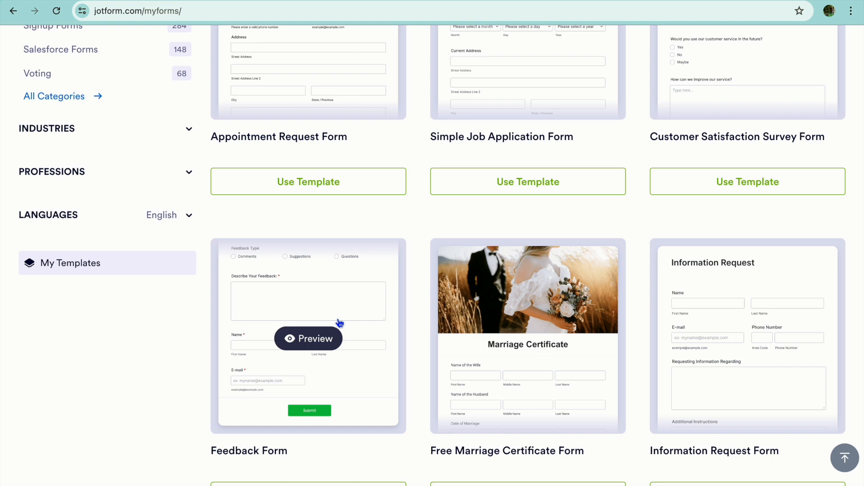
{"action": "left_click", "coordinate": [312, 304]}
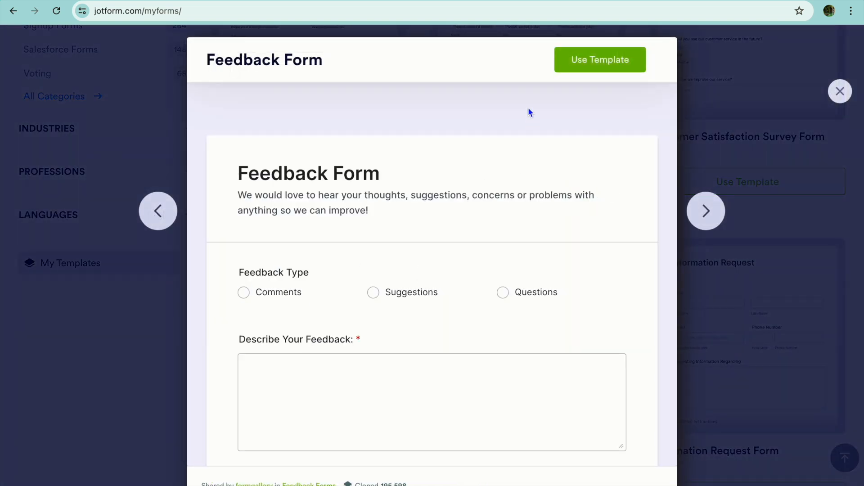
{"action": "left_click", "coordinate": [593, 67]}
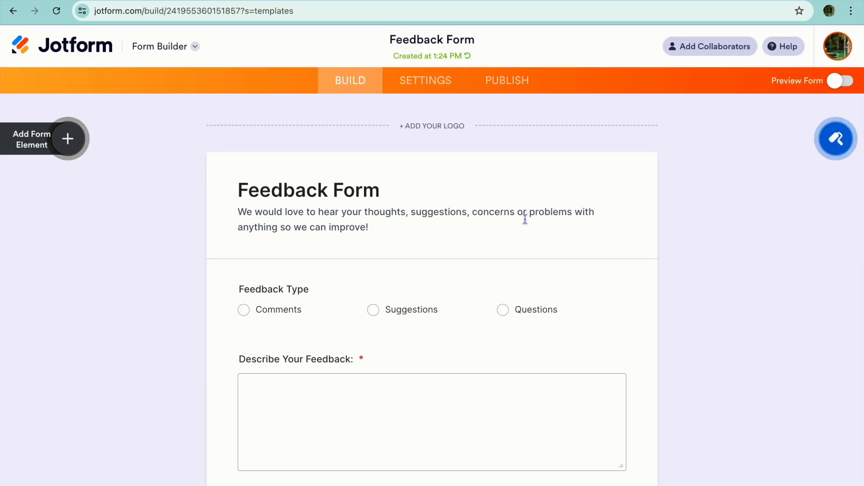
Add a Captcha element to the form between the feedback description box and the Name field
{"action": "scroll", "coordinate": [413, 249], "scroll_direction": "down", "scroll_amount": 4}
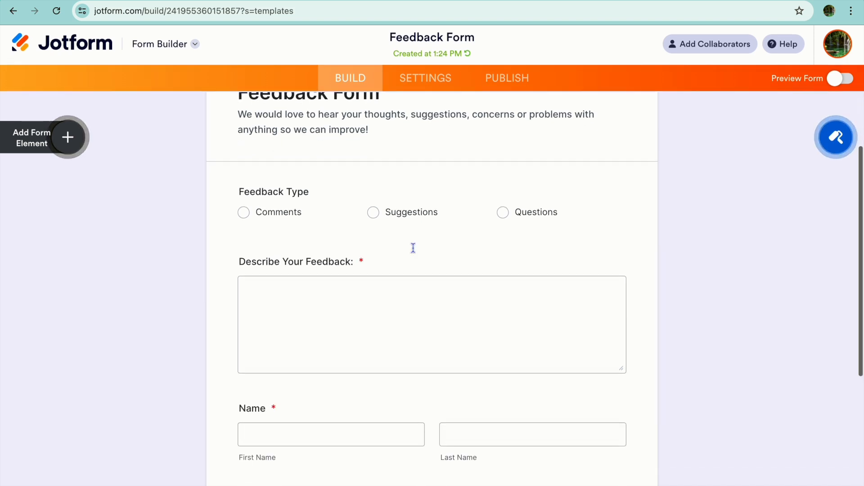
{"action": "scroll", "coordinate": [413, 249], "scroll_direction": "up", "scroll_amount": 5}
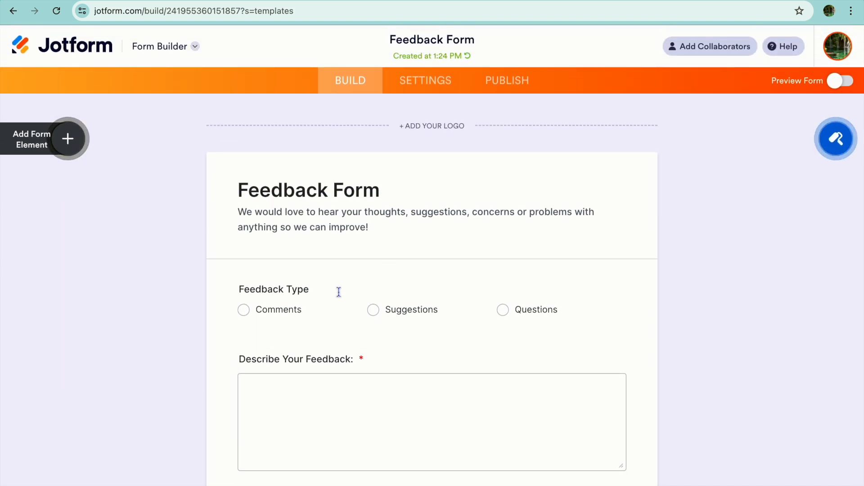
{"action": "scroll", "coordinate": [339, 292], "scroll_direction": "down", "scroll_amount": 1}
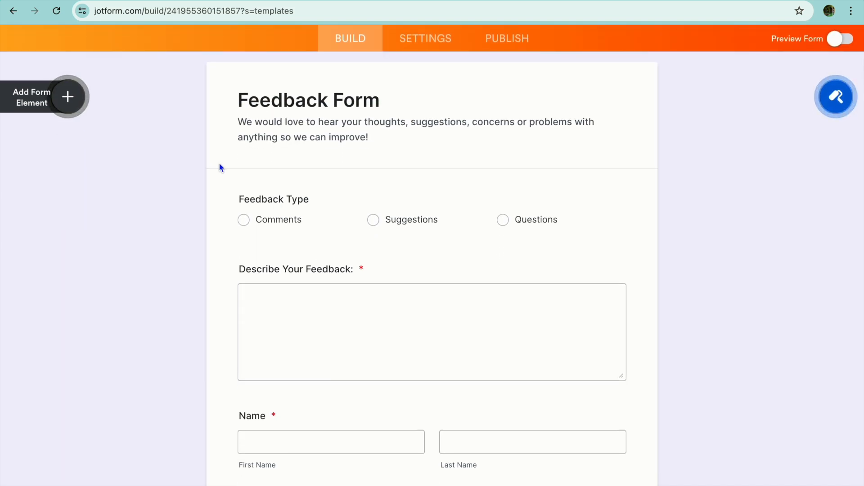
{"action": "left_click", "coordinate": [69, 97]}
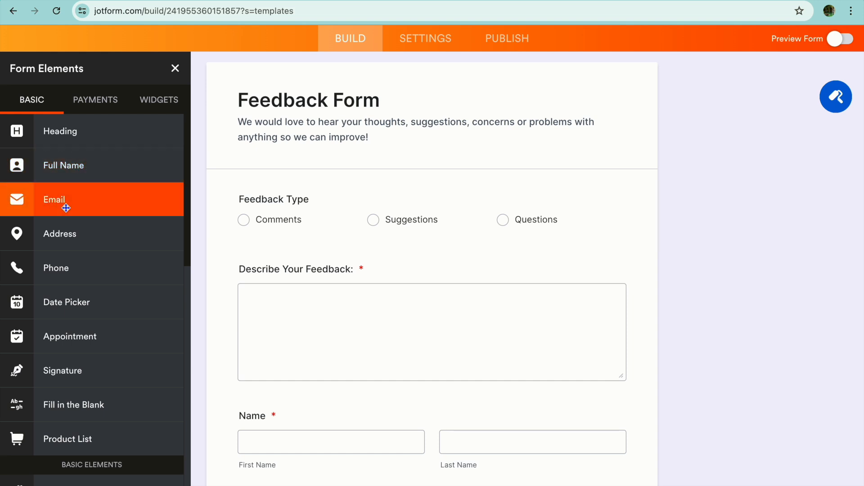
{"action": "scroll", "coordinate": [66, 208], "scroll_direction": "down", "scroll_amount": 10}
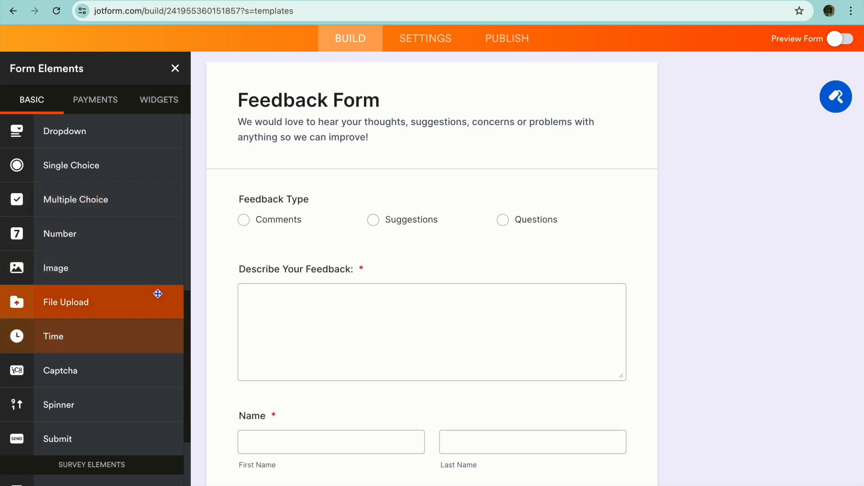
{"action": "scroll", "coordinate": [157, 334], "scroll_direction": "up", "scroll_amount": 1}
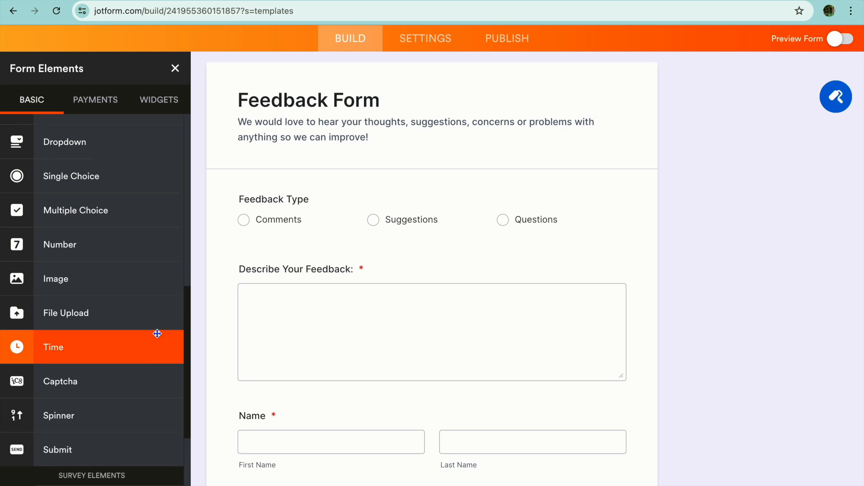
{"action": "left_click_drag", "start_coordinate": [74, 384], "coordinate": [385, 423]}
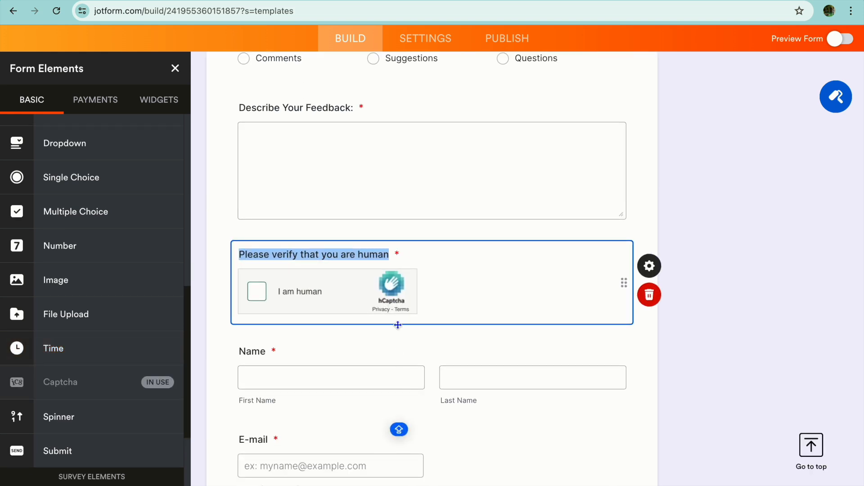
Delete the Name field from the feedback form
{"action": "scroll", "coordinate": [399, 353], "scroll_direction": "down", "scroll_amount": 4}
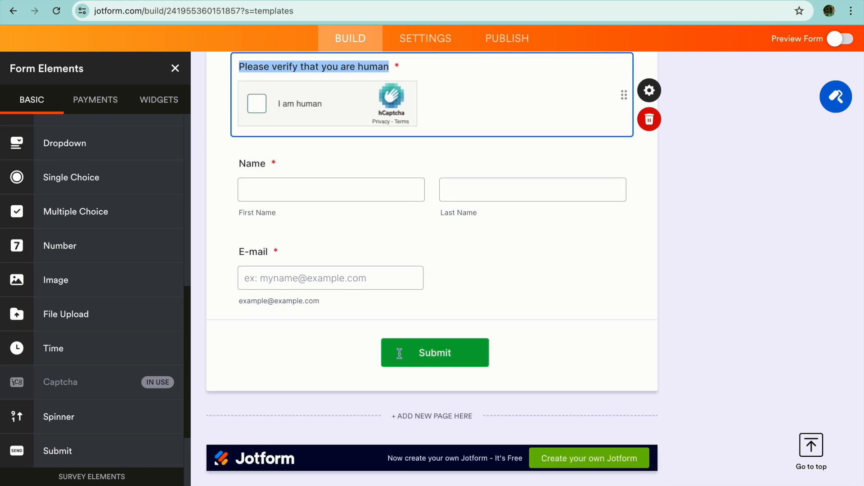
{"action": "left_click", "coordinate": [454, 217]}
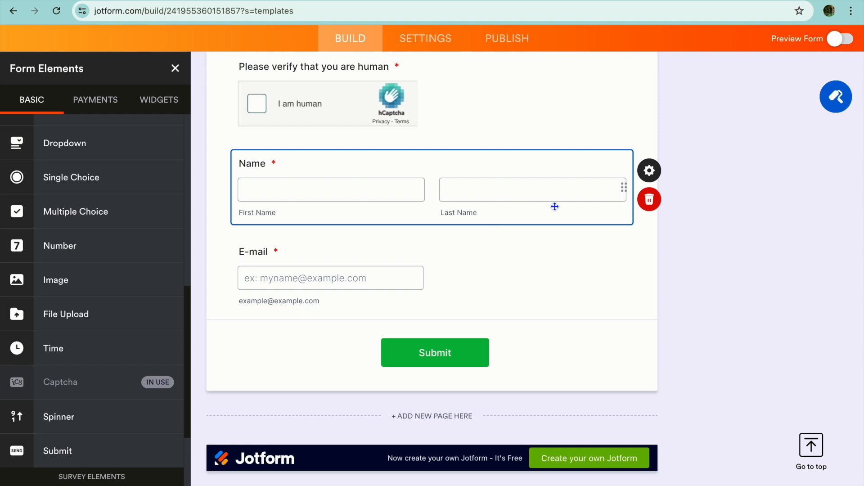
{"action": "left_click", "coordinate": [649, 203]}
Look through the form's embed publishing options, including WordPress, and copy the general JavaScript embed code
{"action": "scroll", "coordinate": [552, 267], "scroll_direction": "up", "scroll_amount": 15}
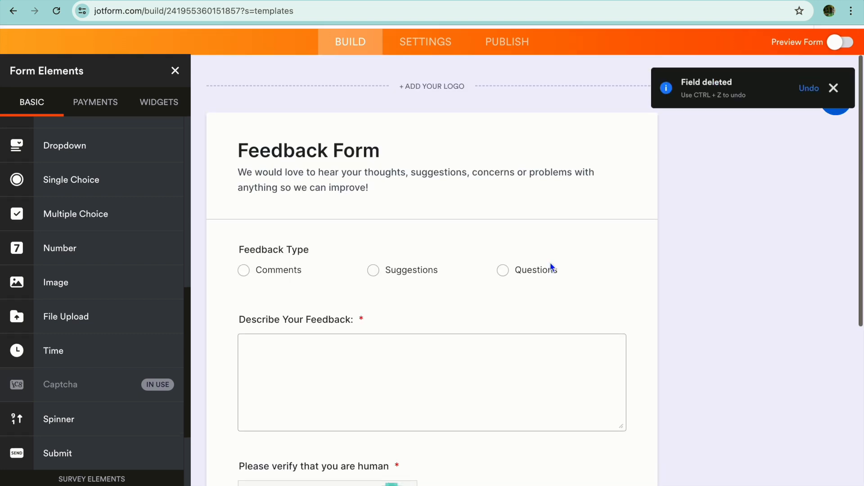
{"action": "scroll", "coordinate": [550, 264], "scroll_direction": "down", "scroll_amount": 10}
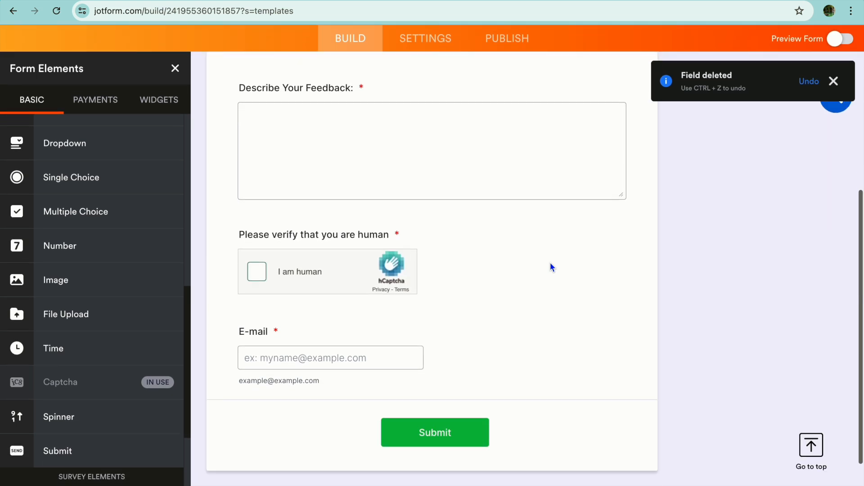
{"action": "scroll", "coordinate": [550, 263], "scroll_direction": "up", "scroll_amount": 10}
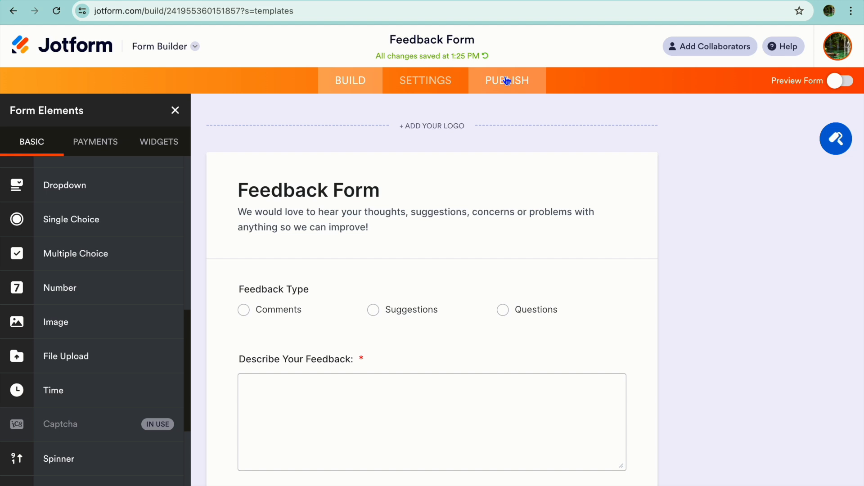
{"action": "left_click", "coordinate": [508, 82]}
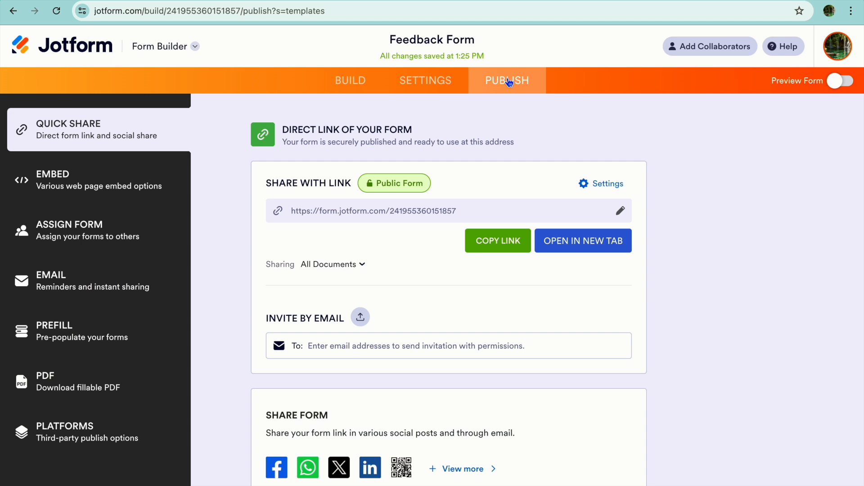
{"action": "left_click", "coordinate": [100, 187]}
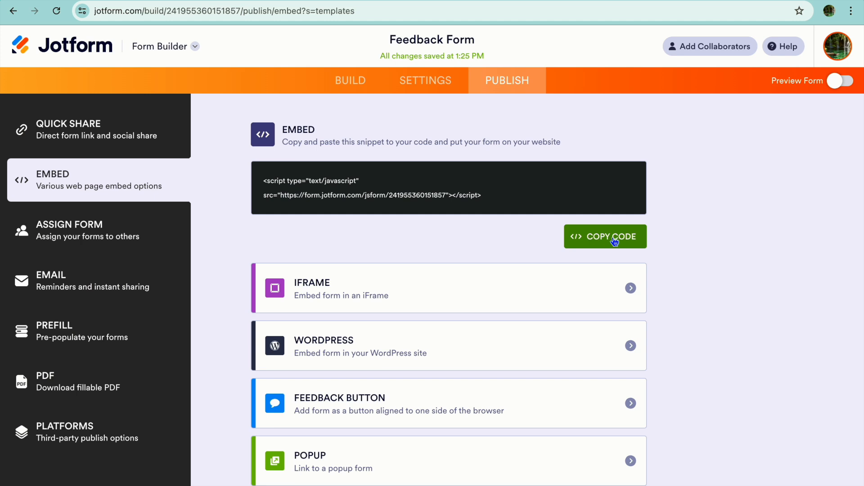
{"action": "left_click", "coordinate": [545, 354]}
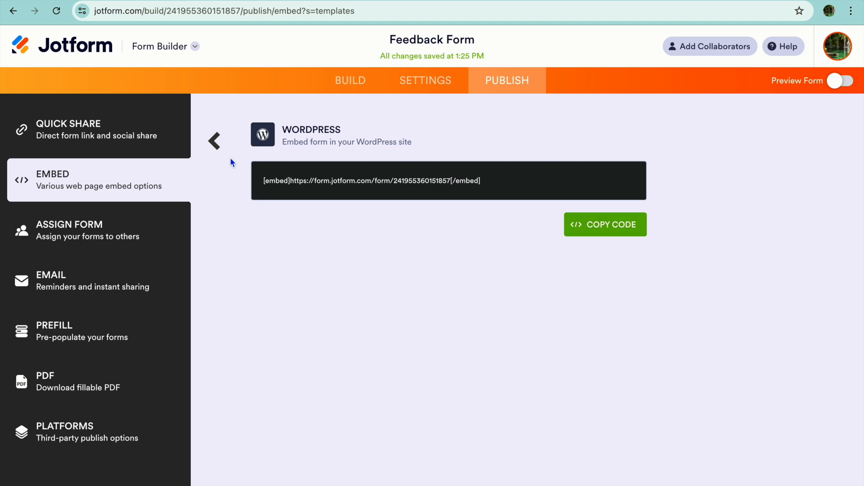
{"action": "left_click", "coordinate": [215, 141]}
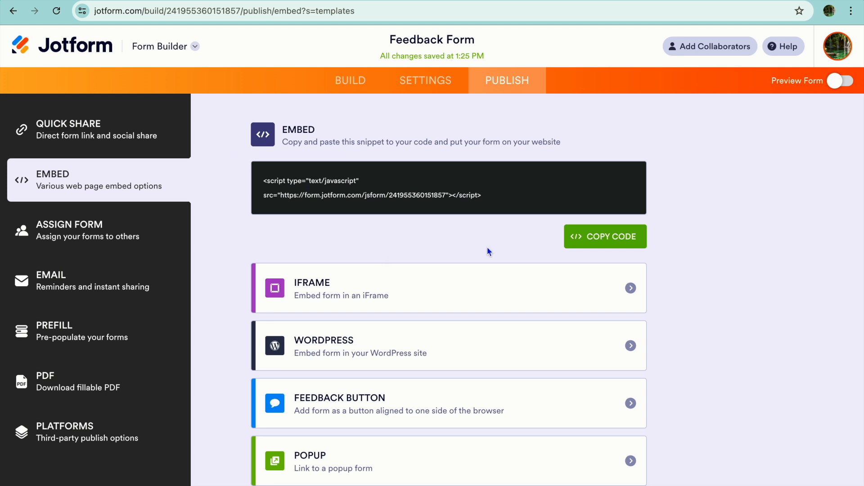
{"action": "left_click", "coordinate": [611, 237]}
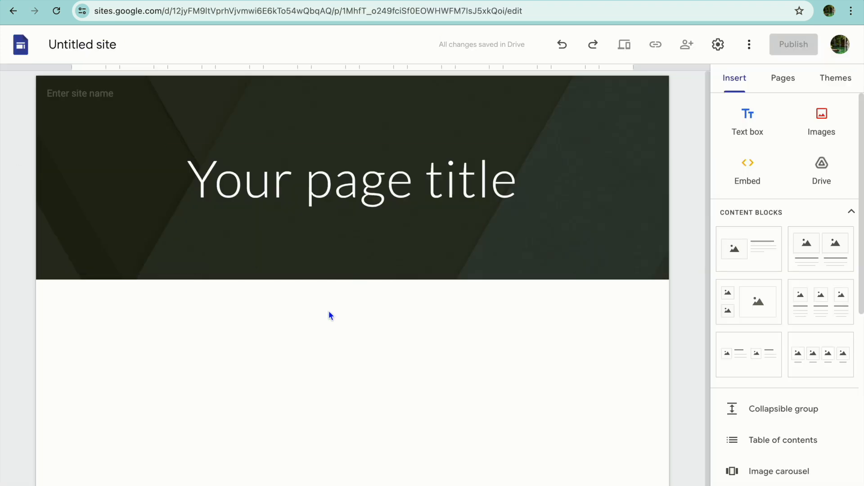
In Google Sites, insert the copied Jotform script into the page as embed code from the web
{"action": "left_click", "coordinate": [738, 177]}
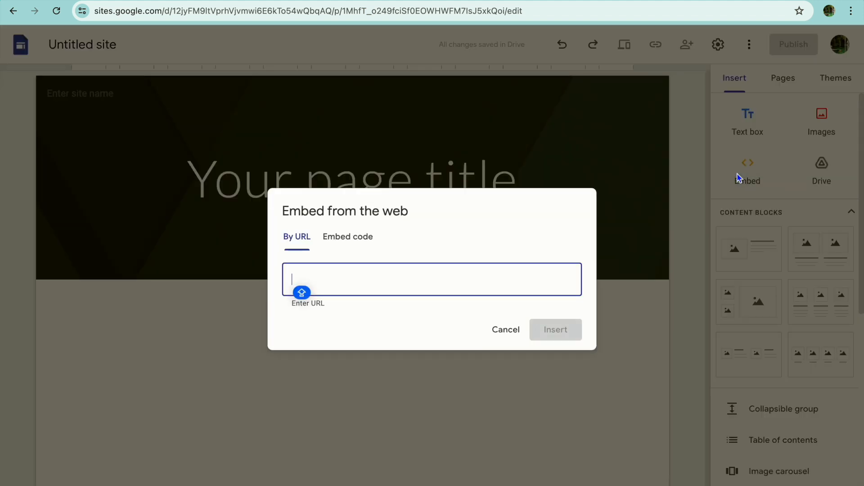
{"action": "left_click", "coordinate": [355, 243]}
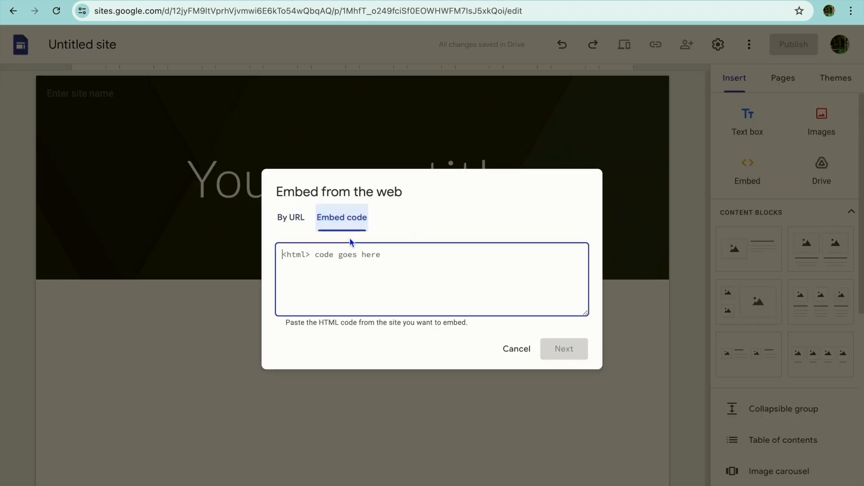
{"action": "right_click", "coordinate": [345, 262]}
{"action": "left_click", "coordinate": [370, 350]}
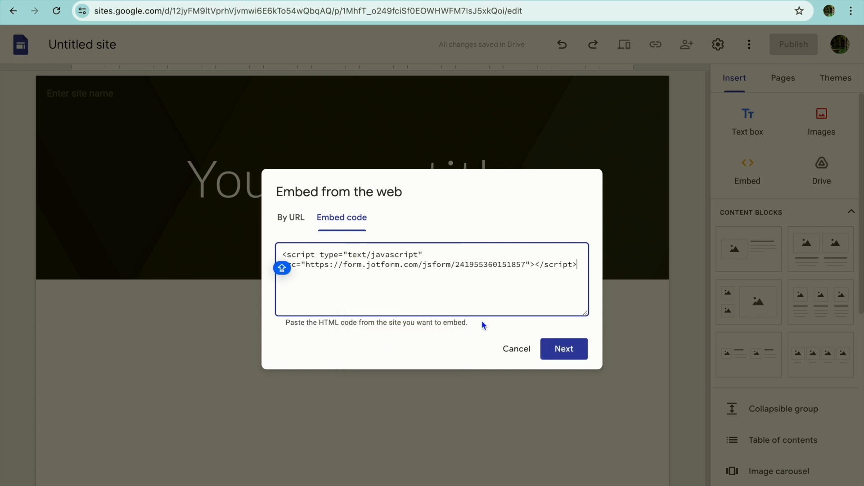
{"action": "left_click", "coordinate": [556, 350]}
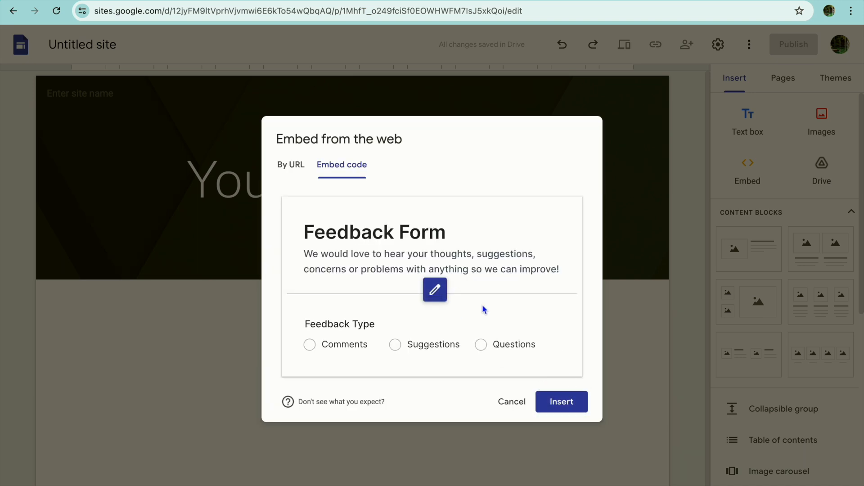
{"action": "left_click", "coordinate": [572, 406]}
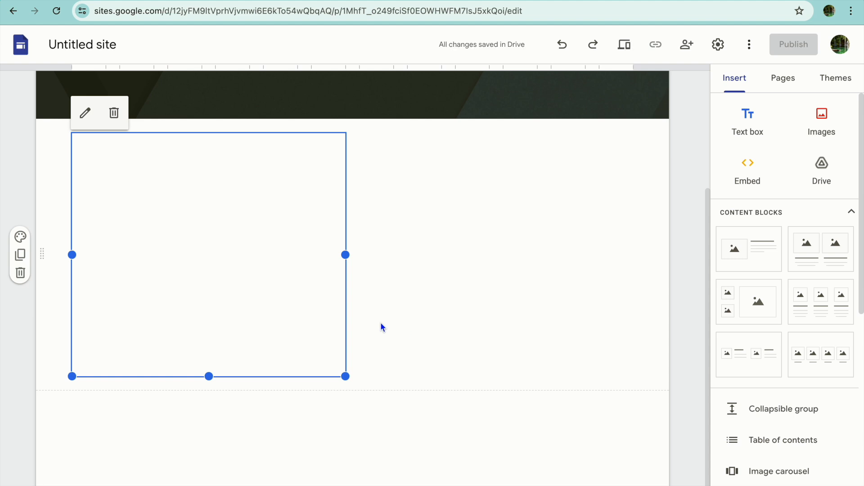
Resize the embedded feedback form to span the full content width and extend its height to show more fields
{"action": "left_click_drag", "start_coordinate": [345, 256], "coordinate": [490, 256]}
{"action": "left_click_drag", "start_coordinate": [281, 380], "coordinate": [271, 484]}
{"action": "left_click_drag", "start_coordinate": [489, 317], "coordinate": [632, 319]}
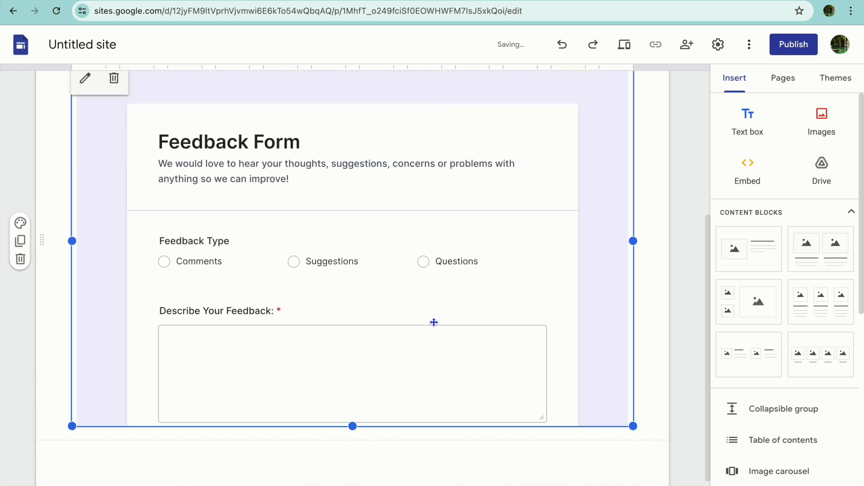
{"action": "left_click_drag", "start_coordinate": [355, 377], "coordinate": [354, 448]}
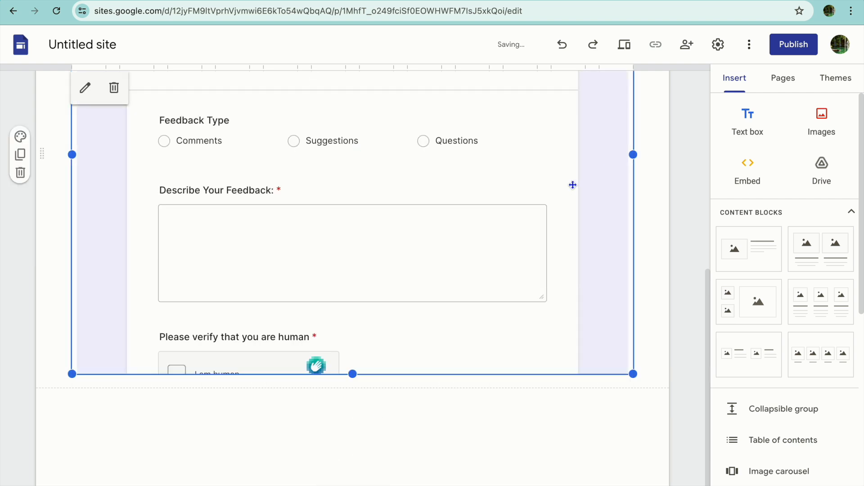
Publish the site to the web with the web address testest123333
{"action": "scroll", "coordinate": [573, 185], "scroll_direction": "up", "scroll_amount": 8}
{"action": "left_click", "coordinate": [793, 44]}
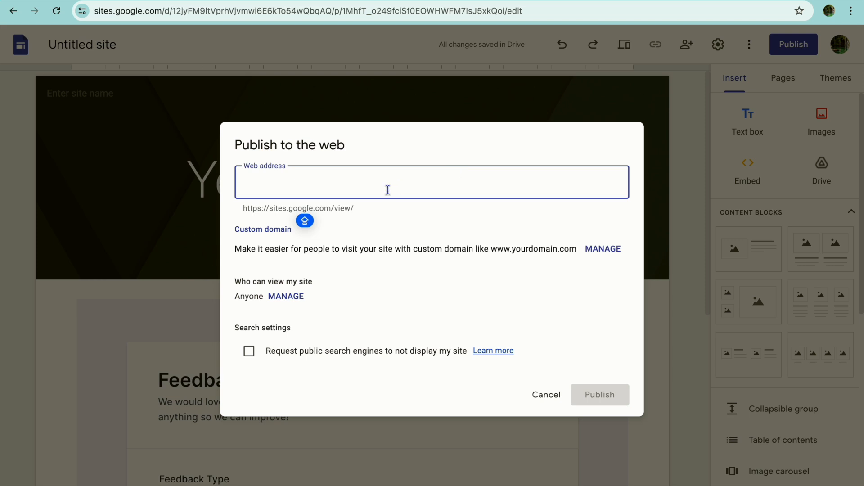
{"action": "type", "text": "test"}
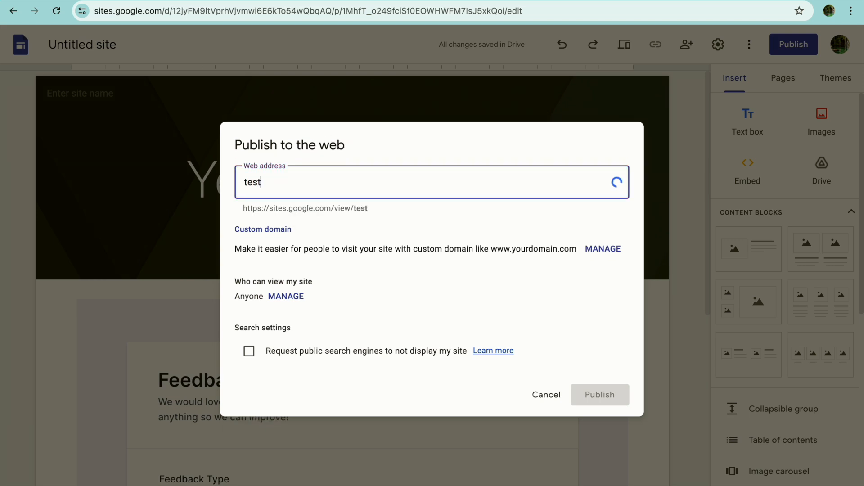
{"action": "type", "text": "est123333"}
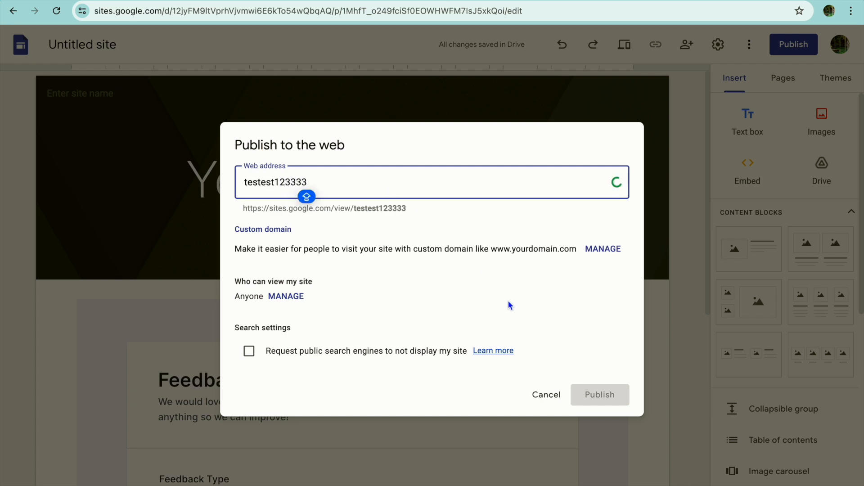
{"action": "left_click", "coordinate": [601, 395]}
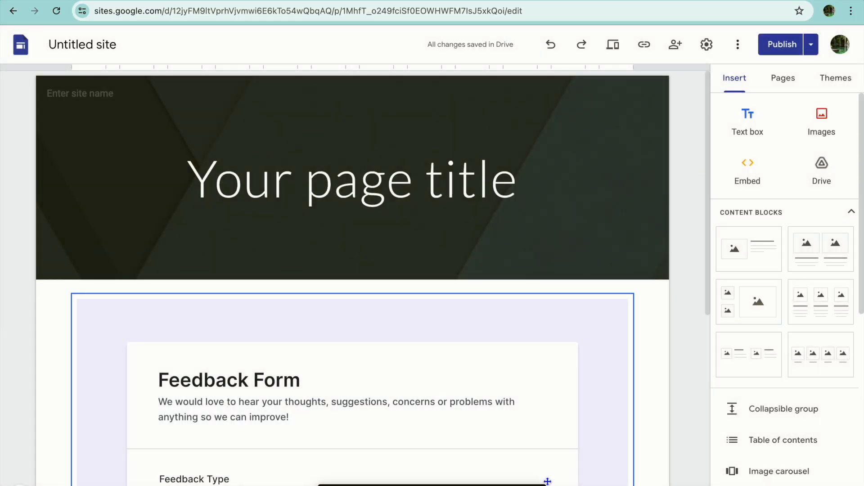
Open the published site and, in its feedback form, choose Comments as the feedback type and enter TEST as the feedback description
{"action": "left_click", "coordinate": [505, 485]}
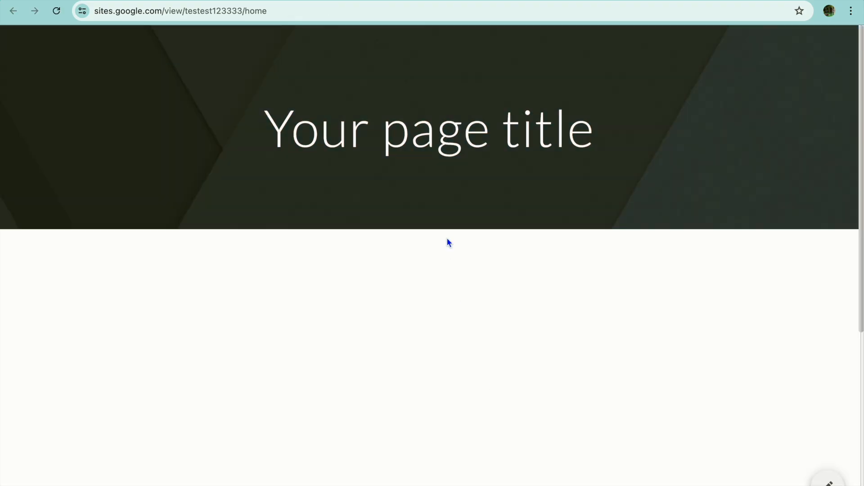
{"action": "scroll", "coordinate": [447, 239], "scroll_direction": "down", "scroll_amount": 5}
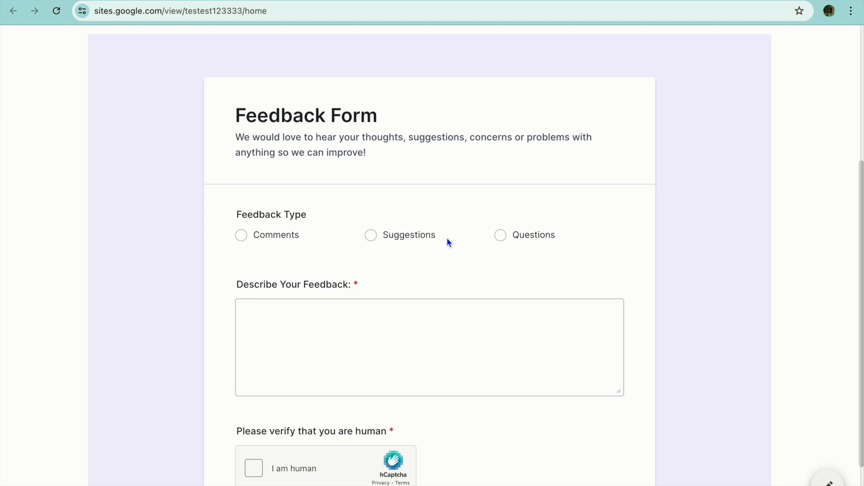
{"action": "scroll", "coordinate": [447, 242], "scroll_direction": "down", "scroll_amount": 2}
{"action": "left_click", "coordinate": [241, 143]}
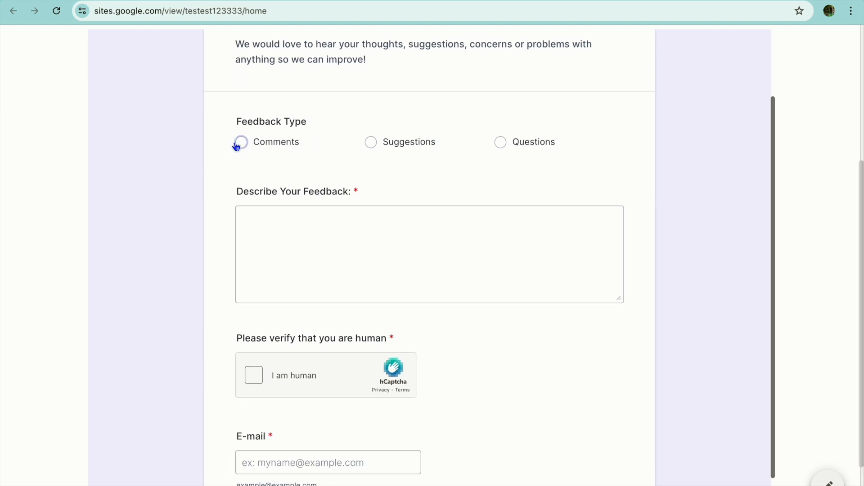
{"action": "left_click", "coordinate": [290, 226]}
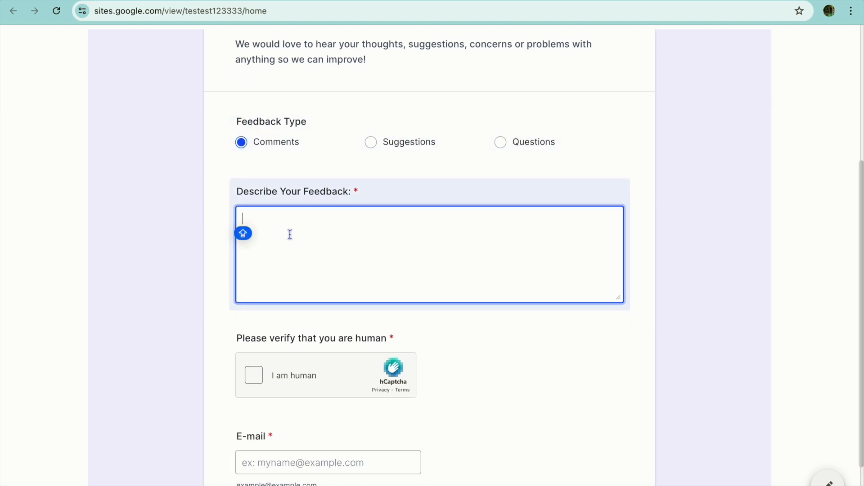
{"action": "type", "text": "TEST"}
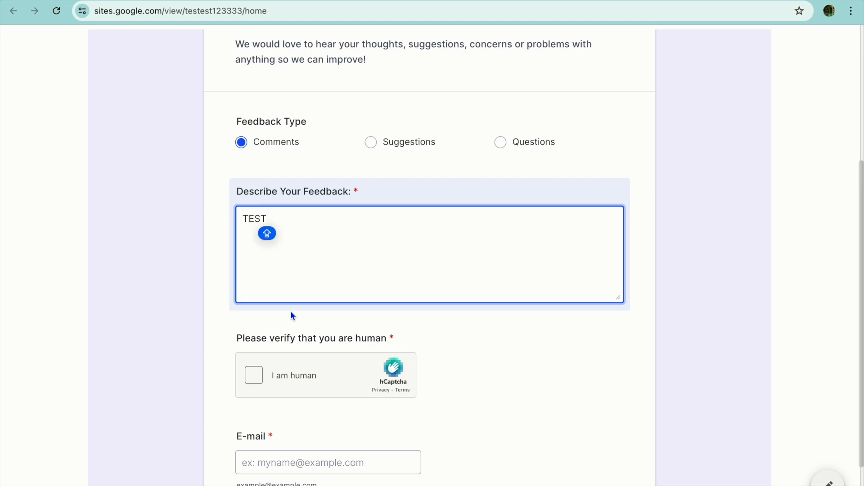
Complete the form's human verification by selecting the dog images that match the sample
{"action": "left_click", "coordinate": [255, 376]}
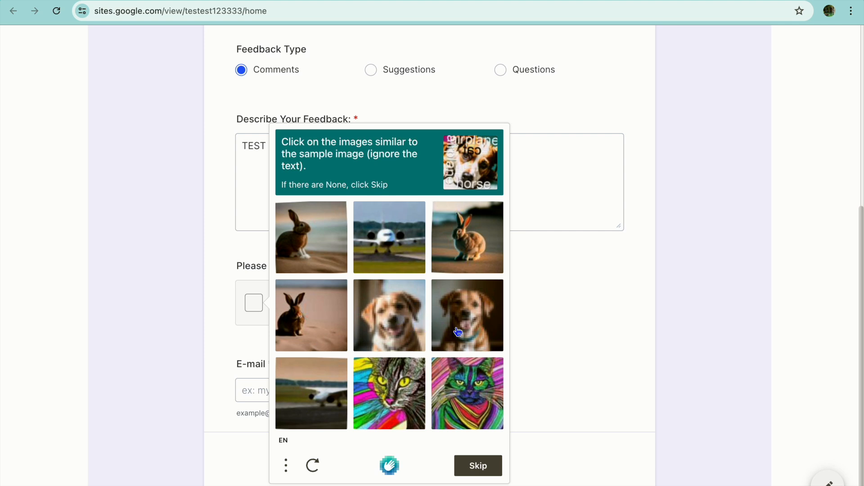
{"action": "left_click", "coordinate": [478, 318]}
{"action": "left_click", "coordinate": [397, 329]}
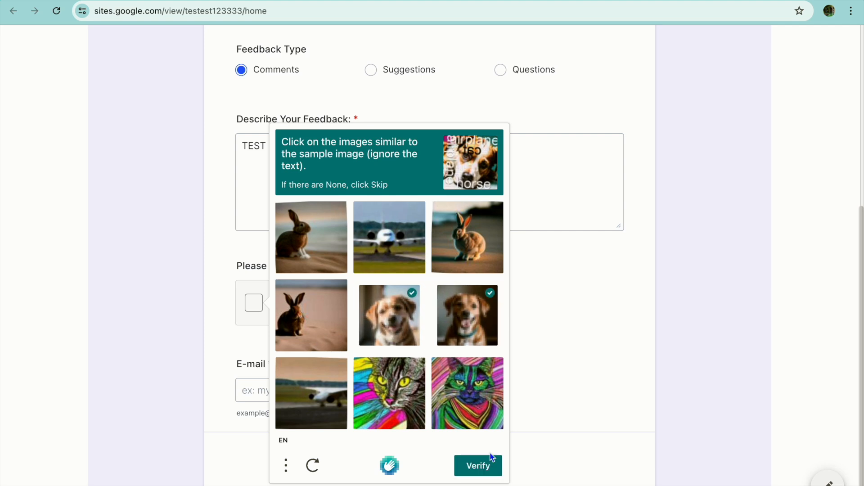
{"action": "left_click", "coordinate": [478, 465]}
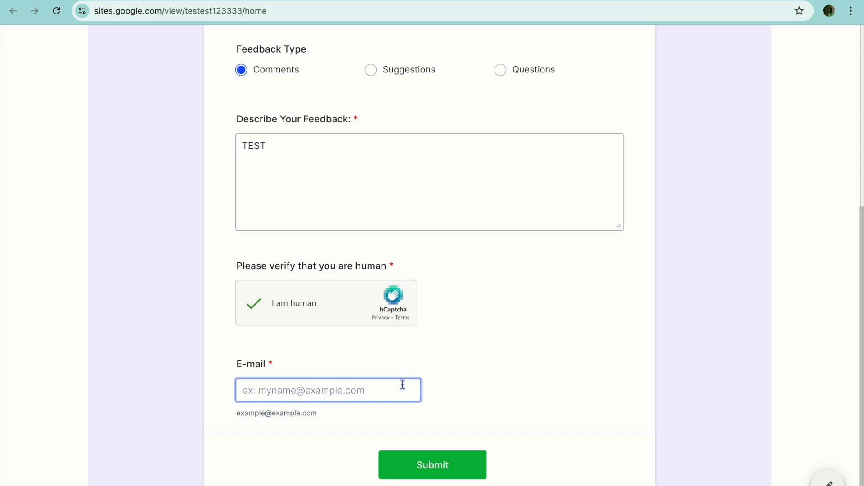
Fill in the e-mail field with the suggested address and submit the feedback form
{"action": "scroll", "coordinate": [402, 385], "scroll_direction": "down", "scroll_amount": 2}
{"action": "left_click", "coordinate": [315, 311]}
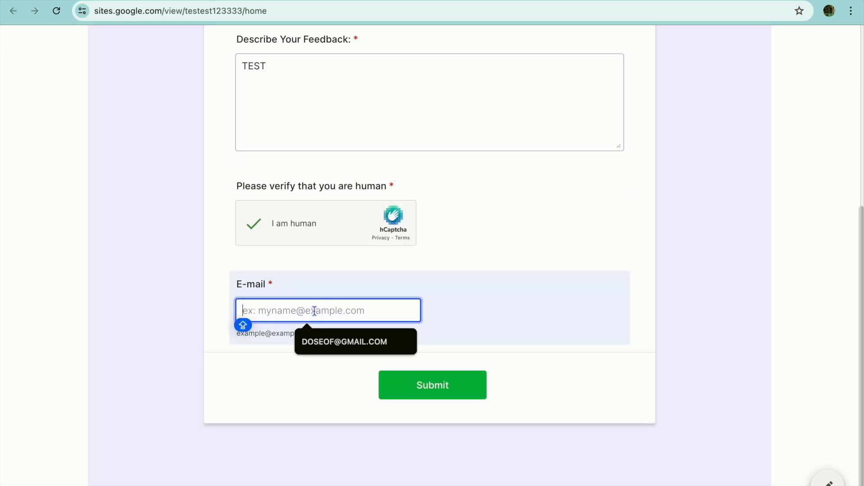
{"action": "left_click", "coordinate": [338, 348]}
{"action": "left_click", "coordinate": [436, 391]}
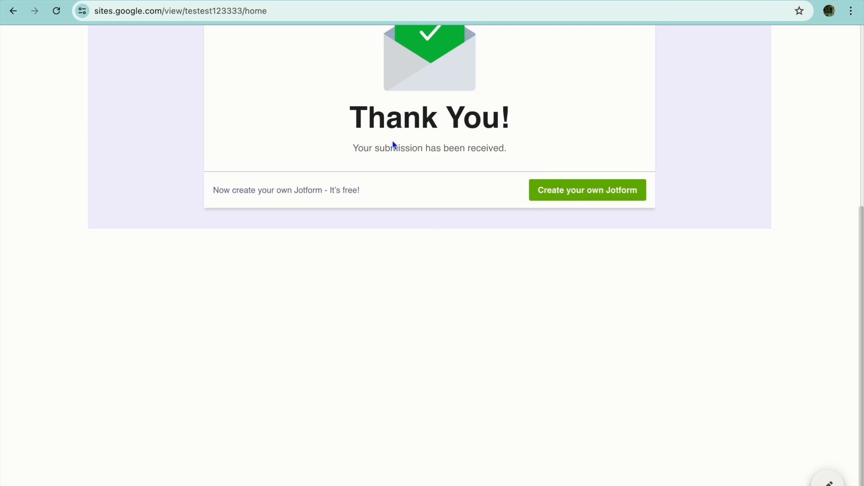
In Jotform, open the inbox of the most recent Feedback Form to check the test submission, dismissing the notification request
{"action": "left_click", "coordinate": [189, 1]}
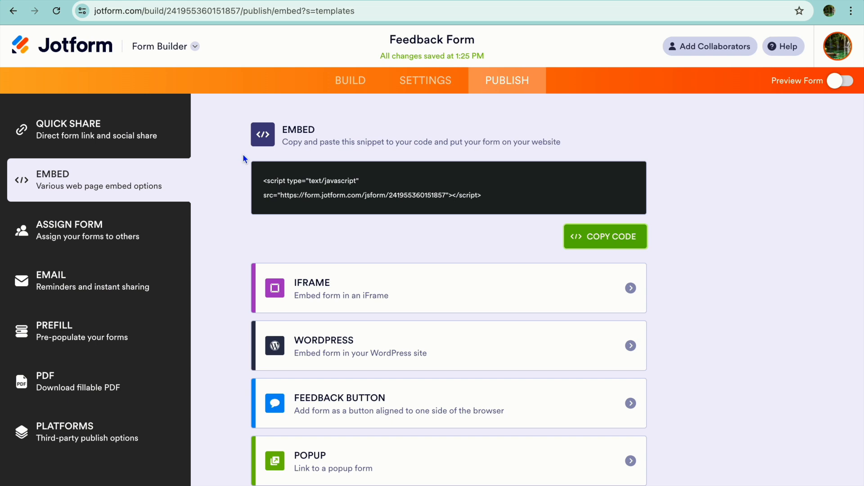
{"action": "left_click", "coordinate": [71, 48]}
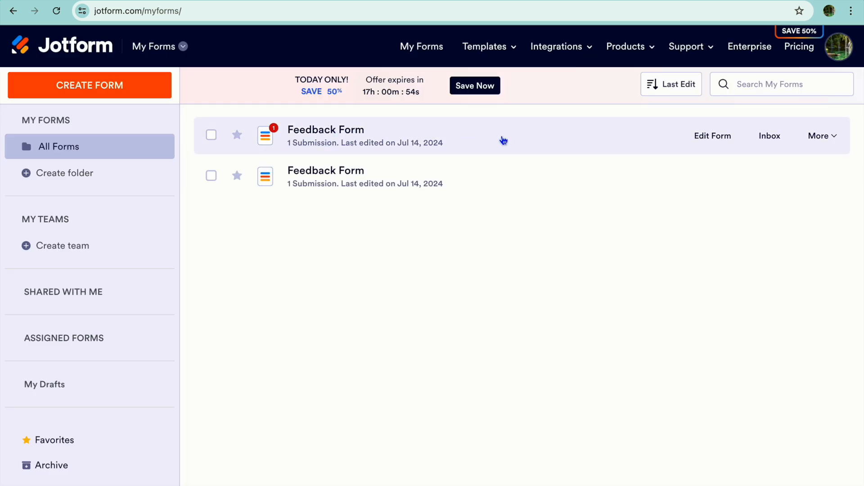
{"action": "left_click", "coordinate": [772, 142]}
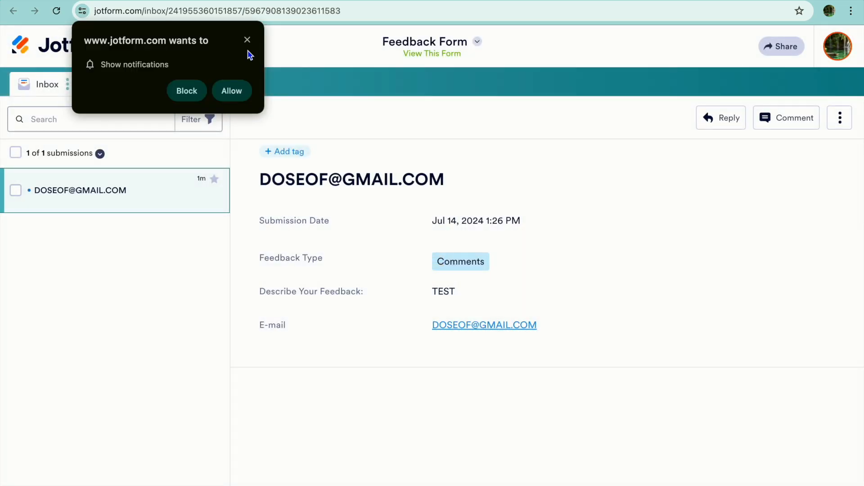
{"action": "left_click", "coordinate": [247, 40]}
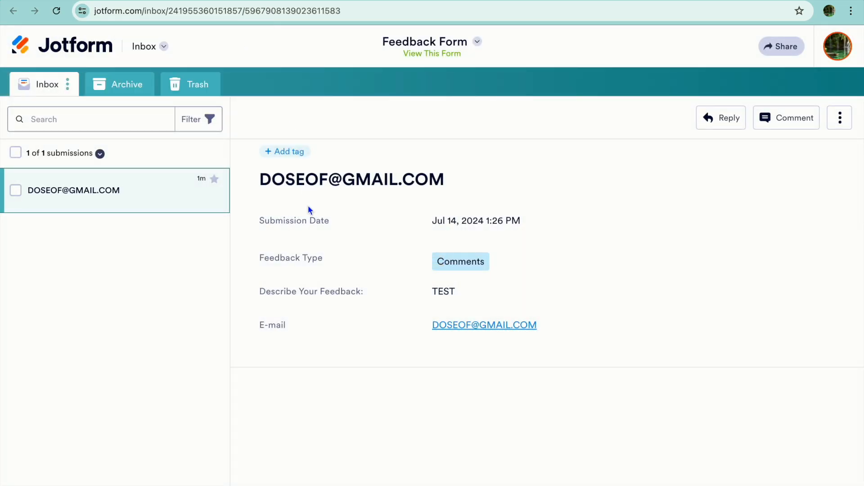